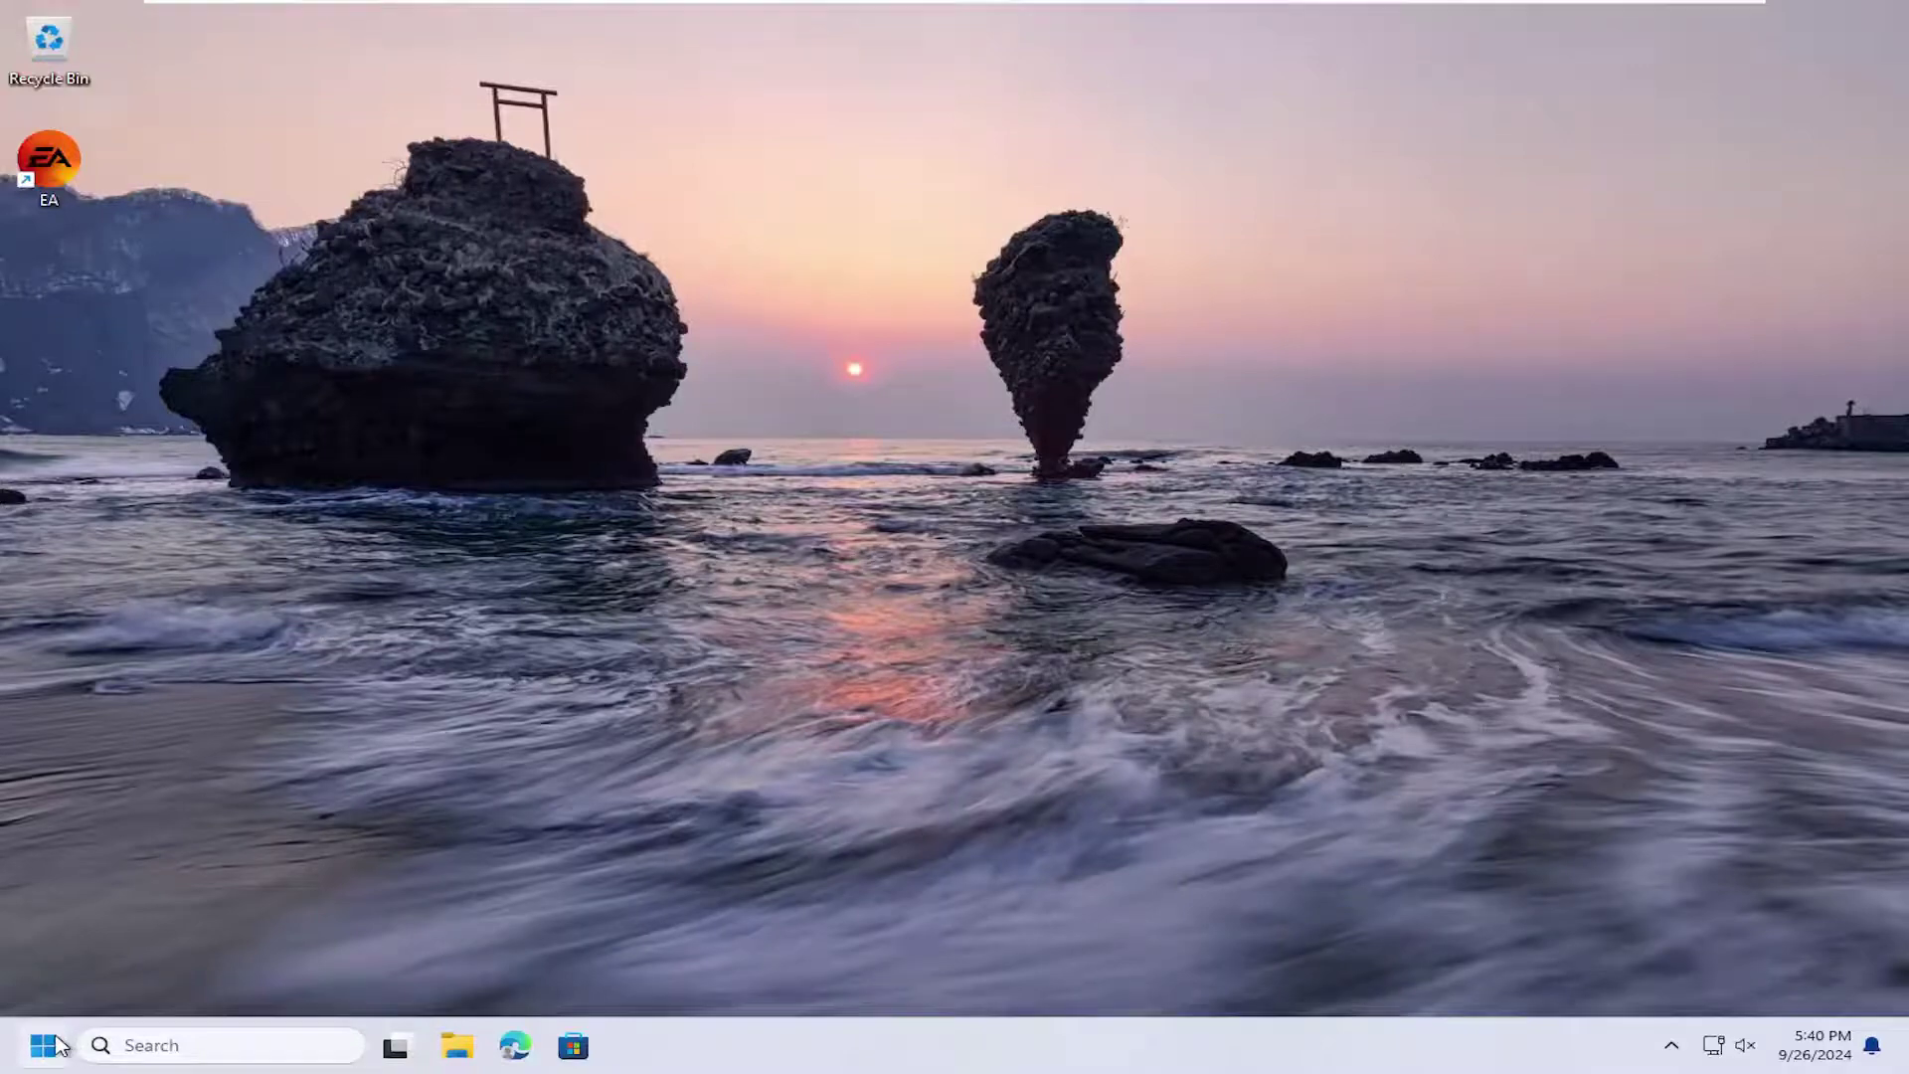
- Open 'Add or remove programs' from a Start menu search for 'programs'
click(50, 1043)
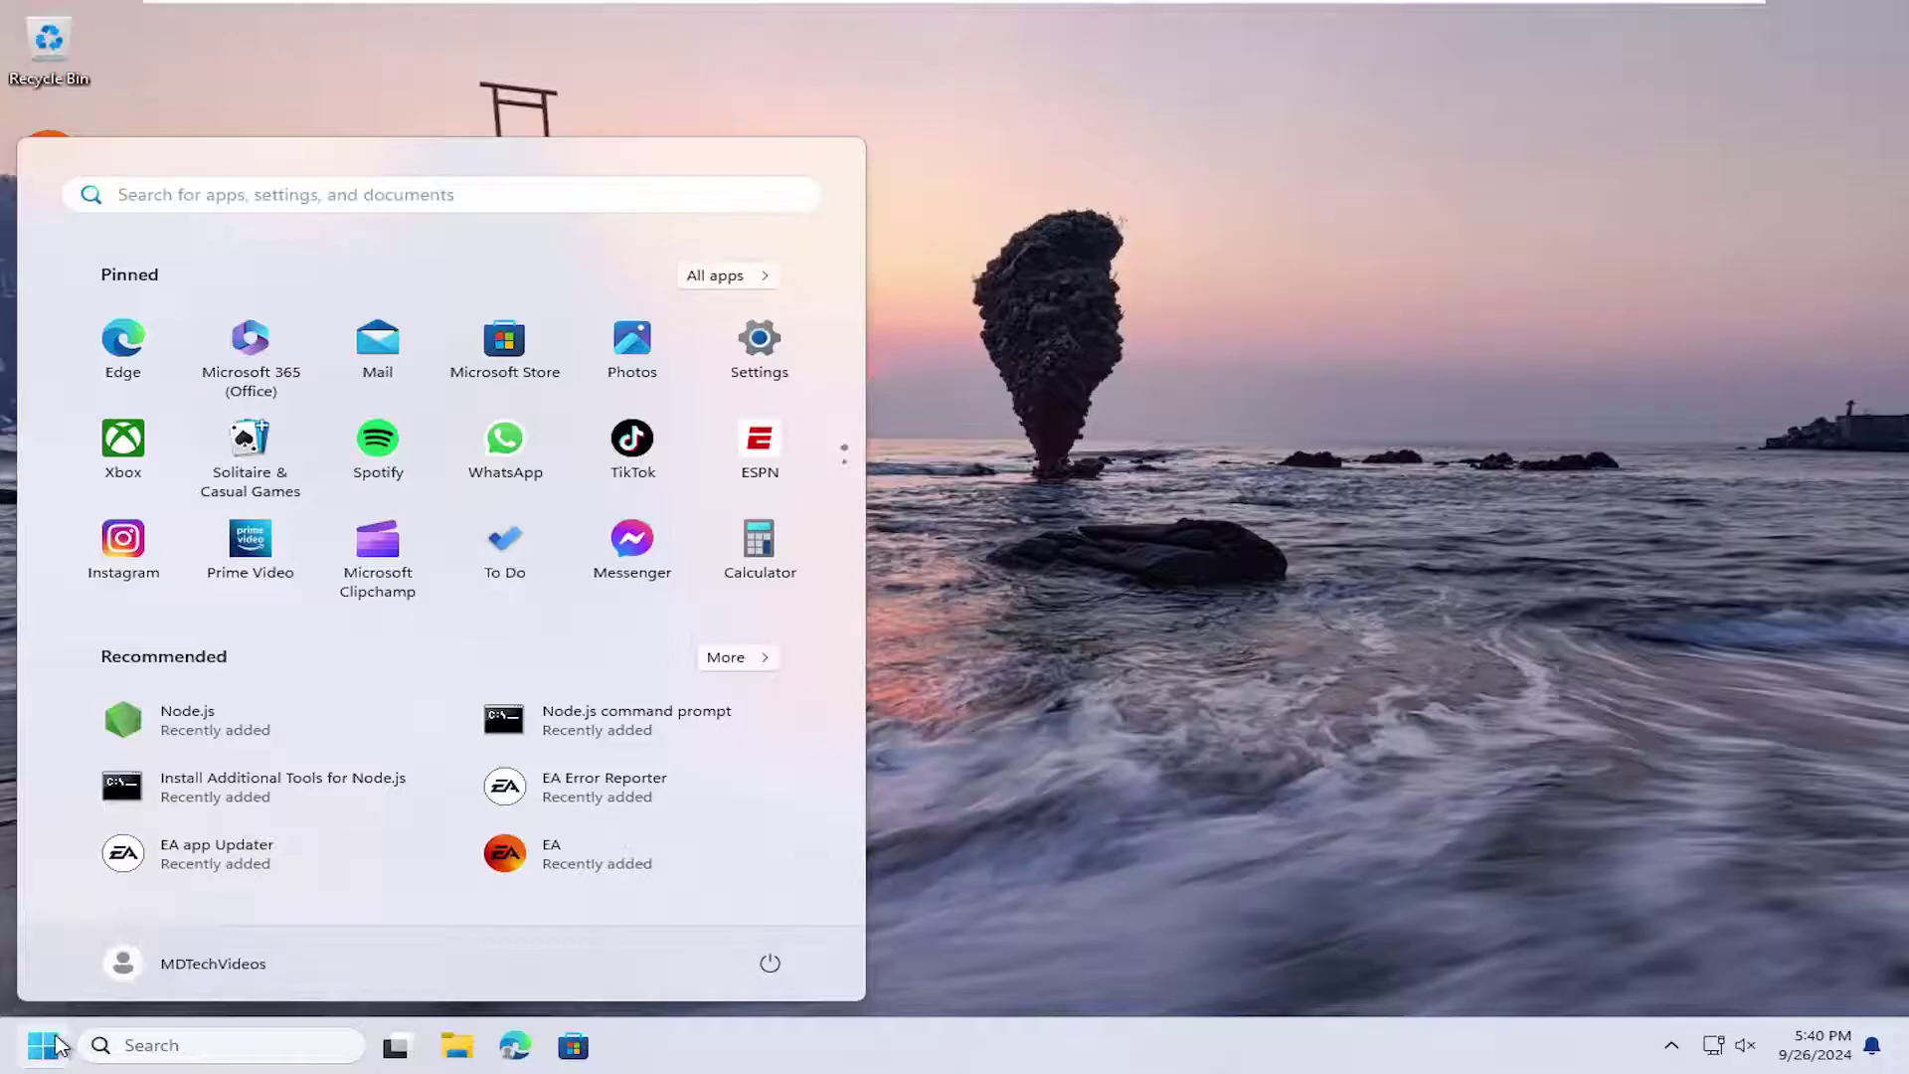
text(programs)
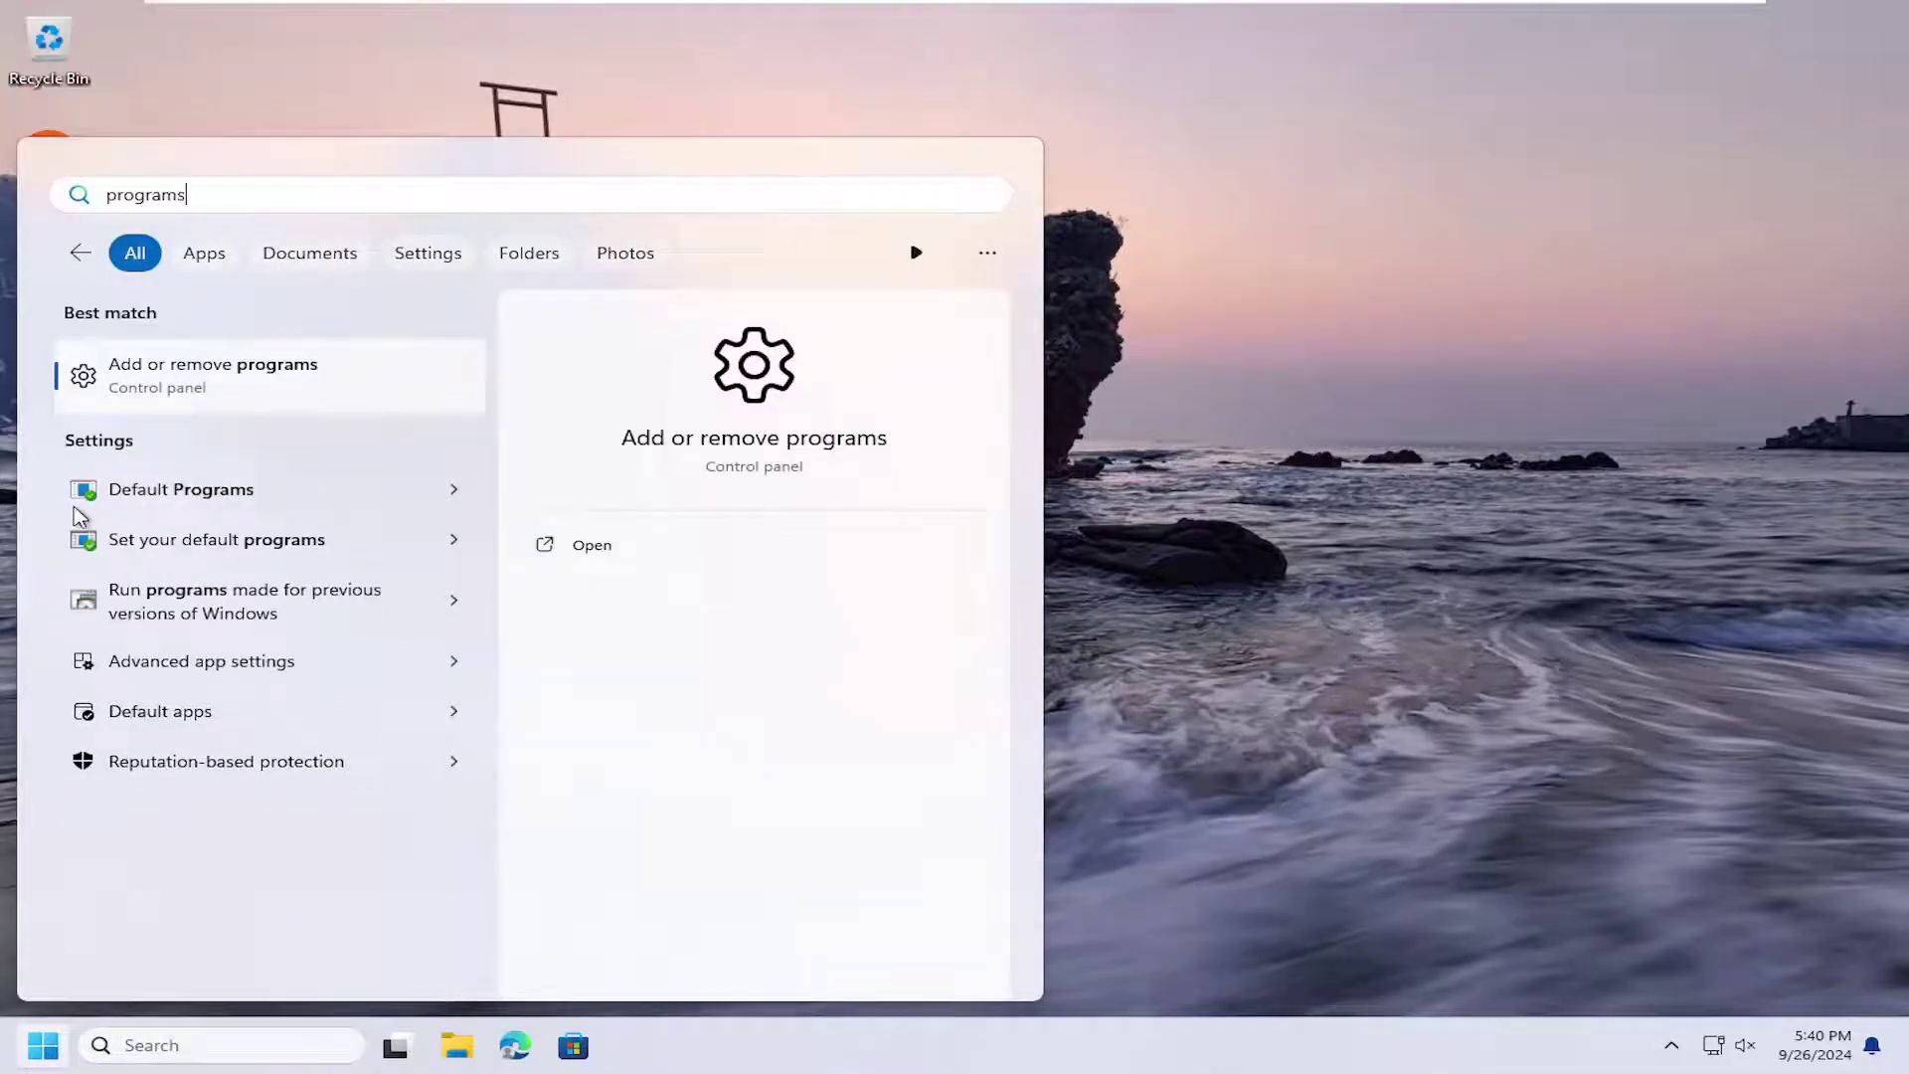
click(232, 388)
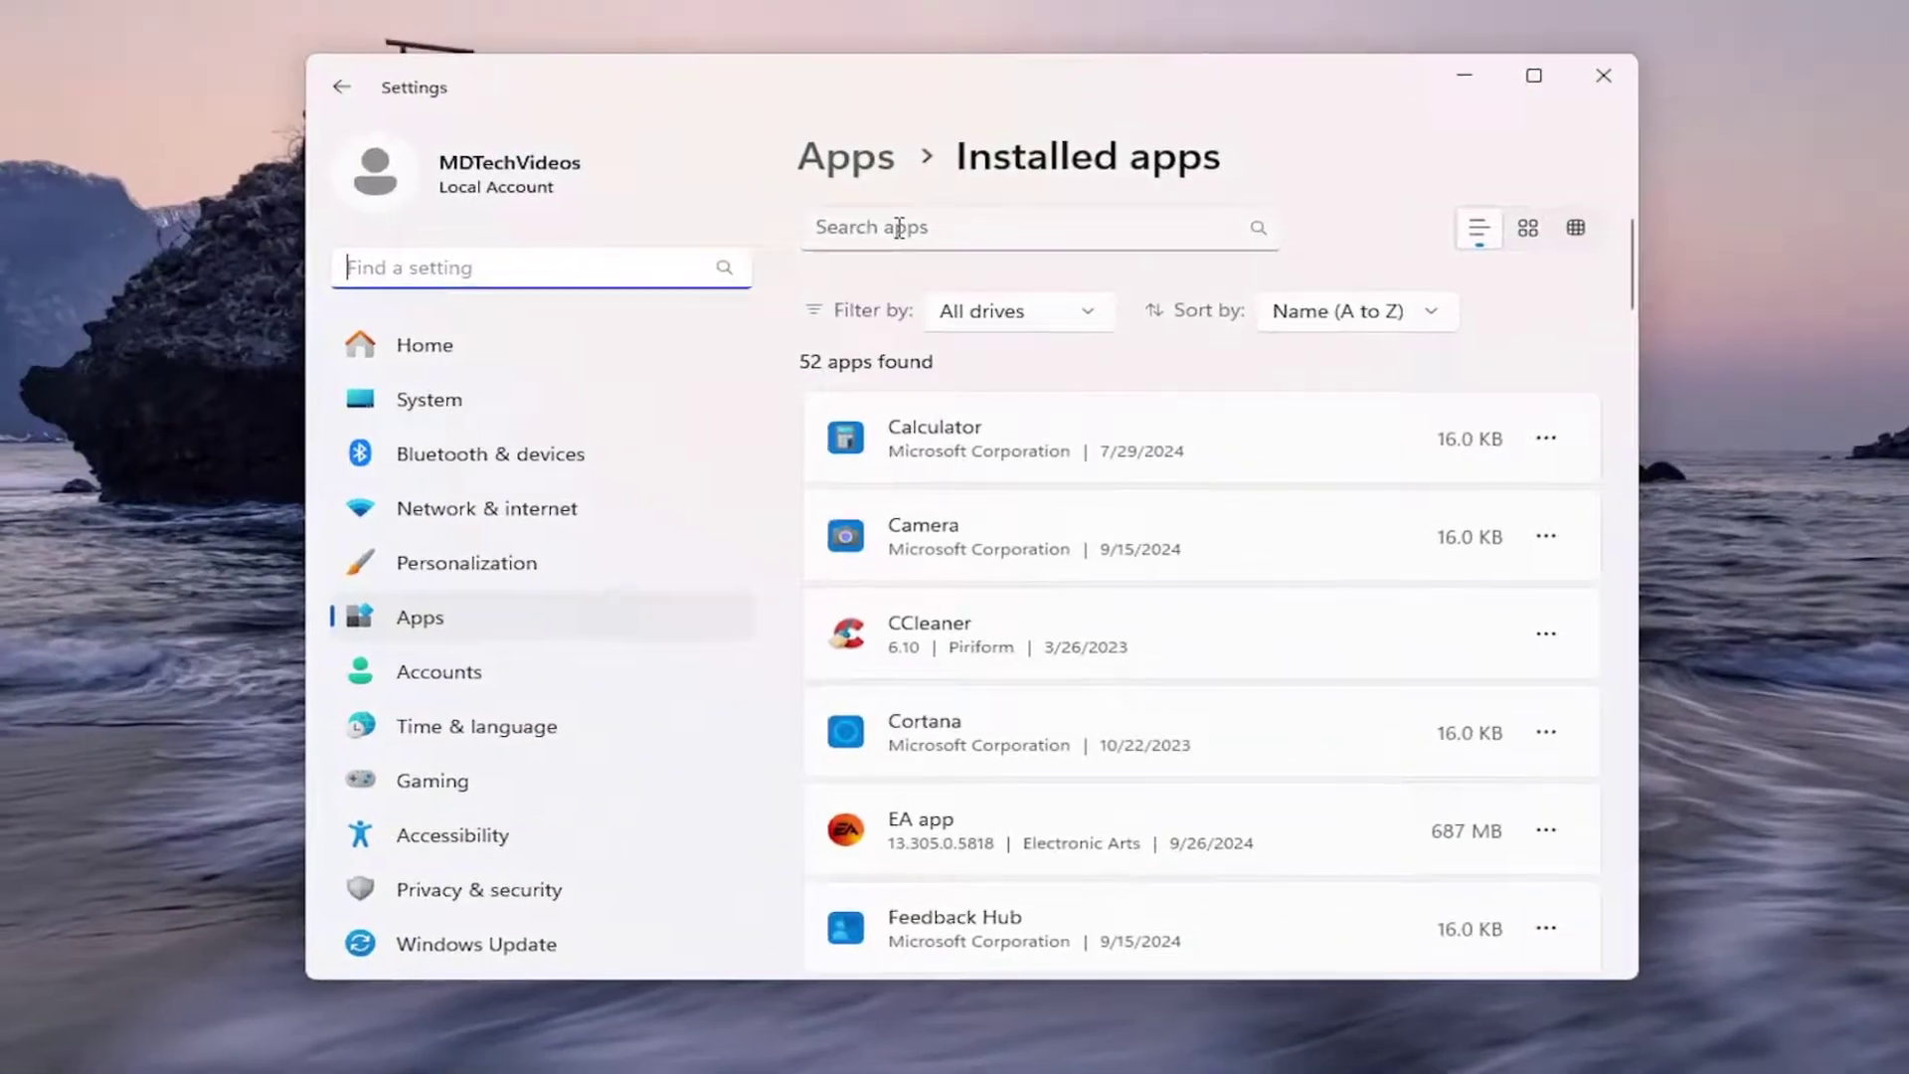
- Filter installed apps by 'node' and uninstall Node.js
click(899, 227)
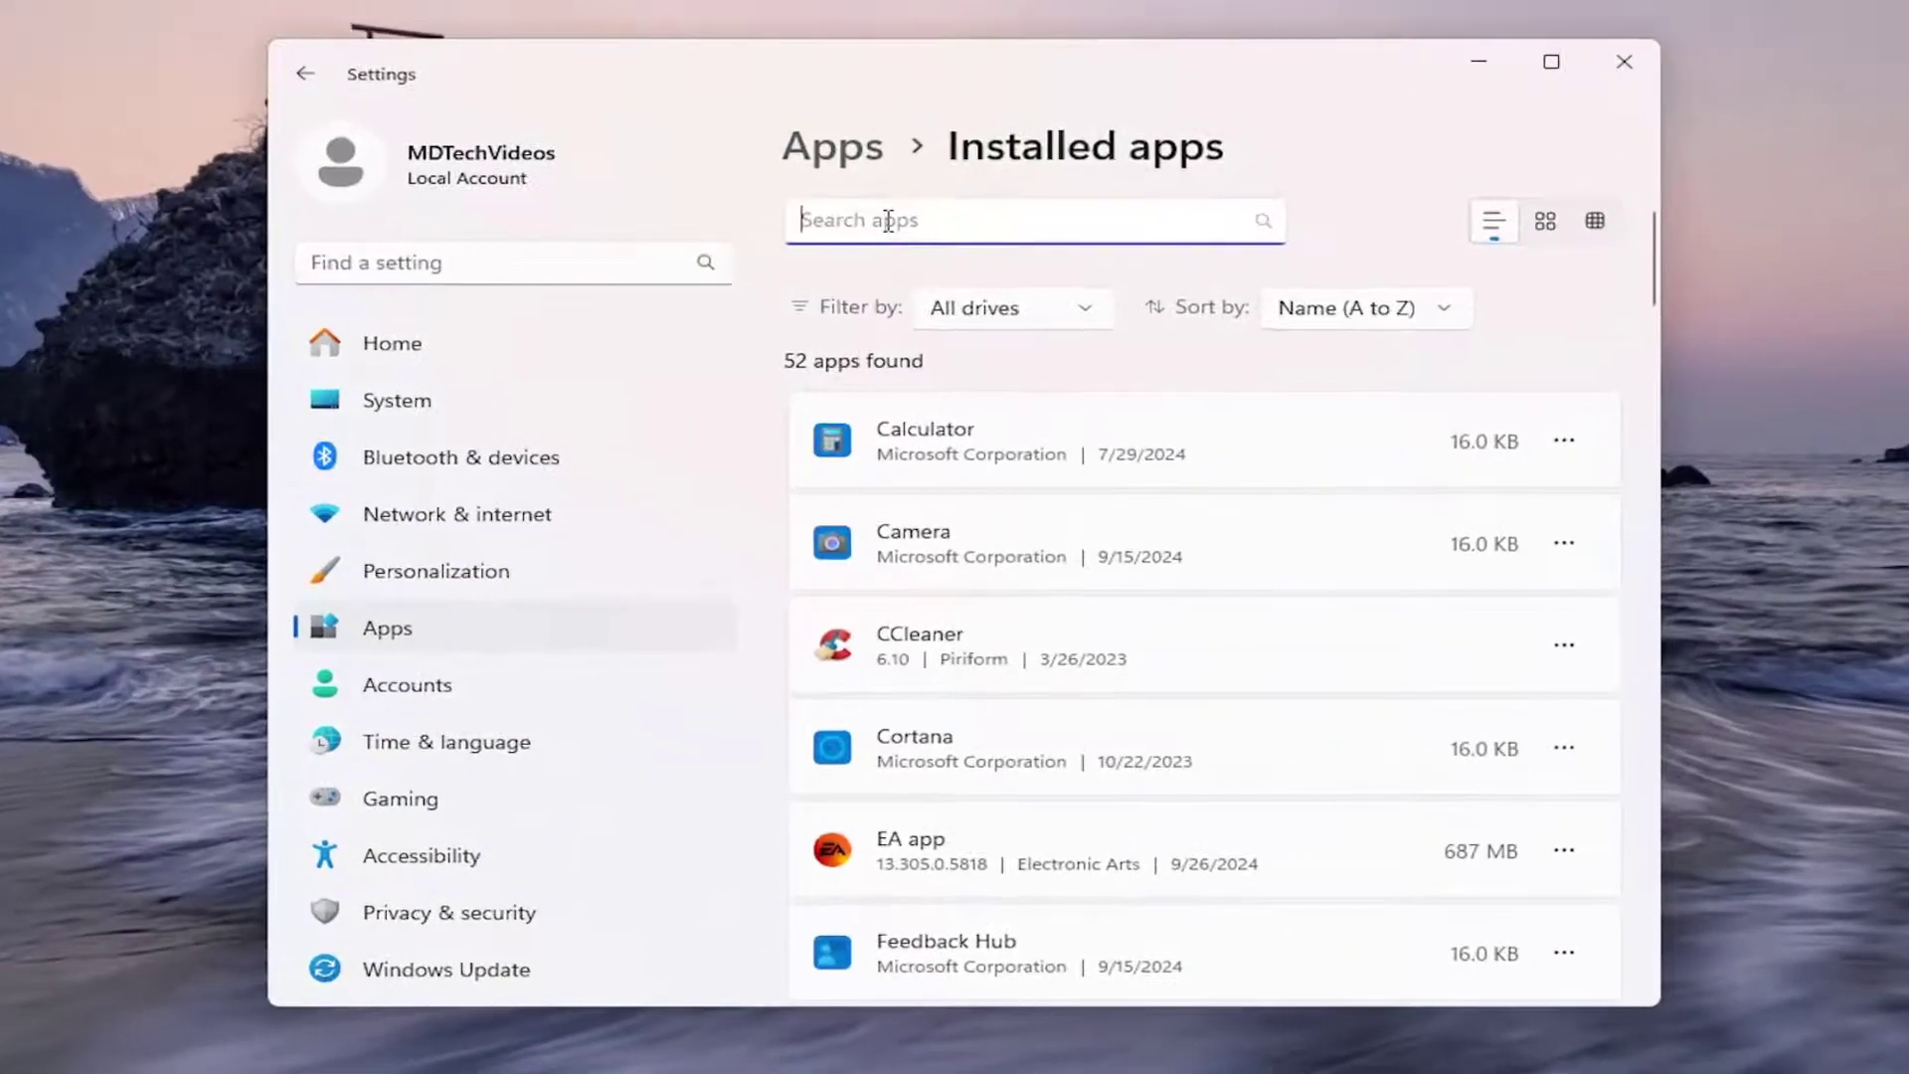
text(node)
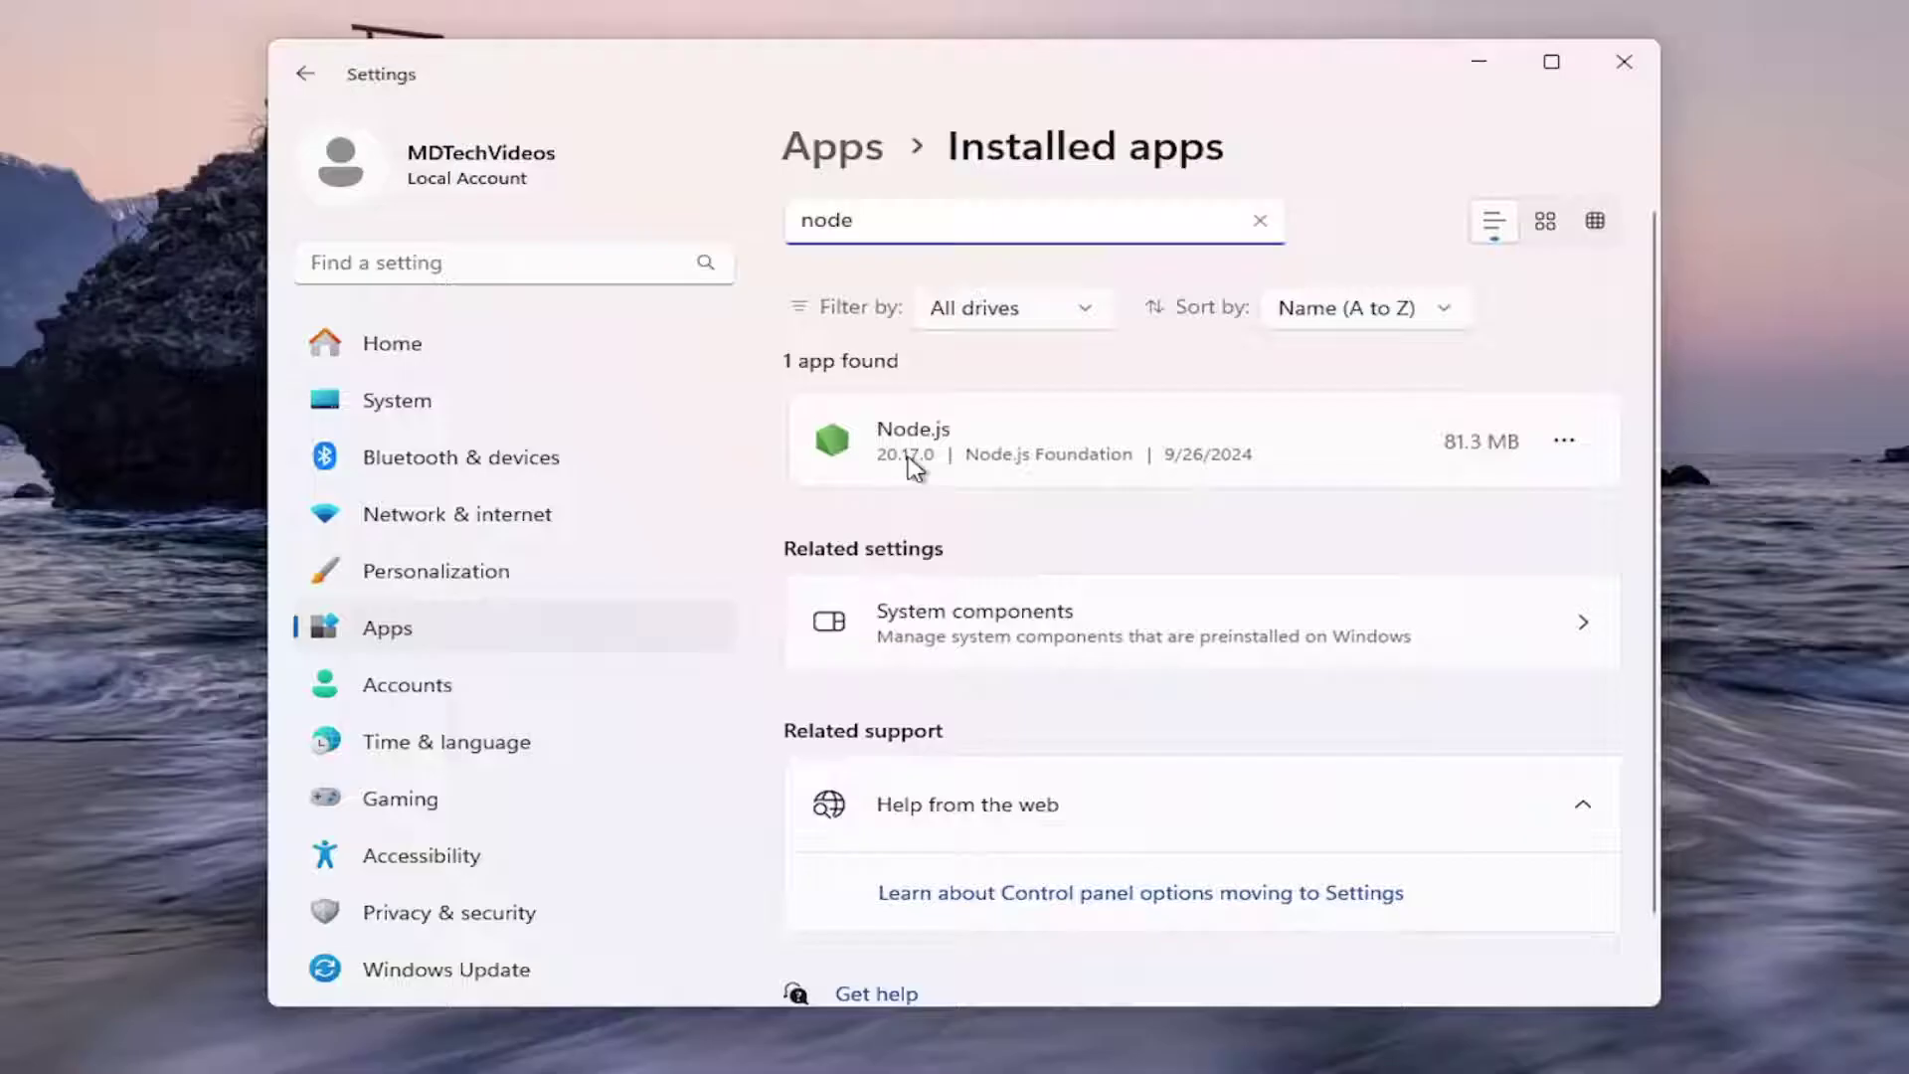
click(1564, 441)
click(1236, 545)
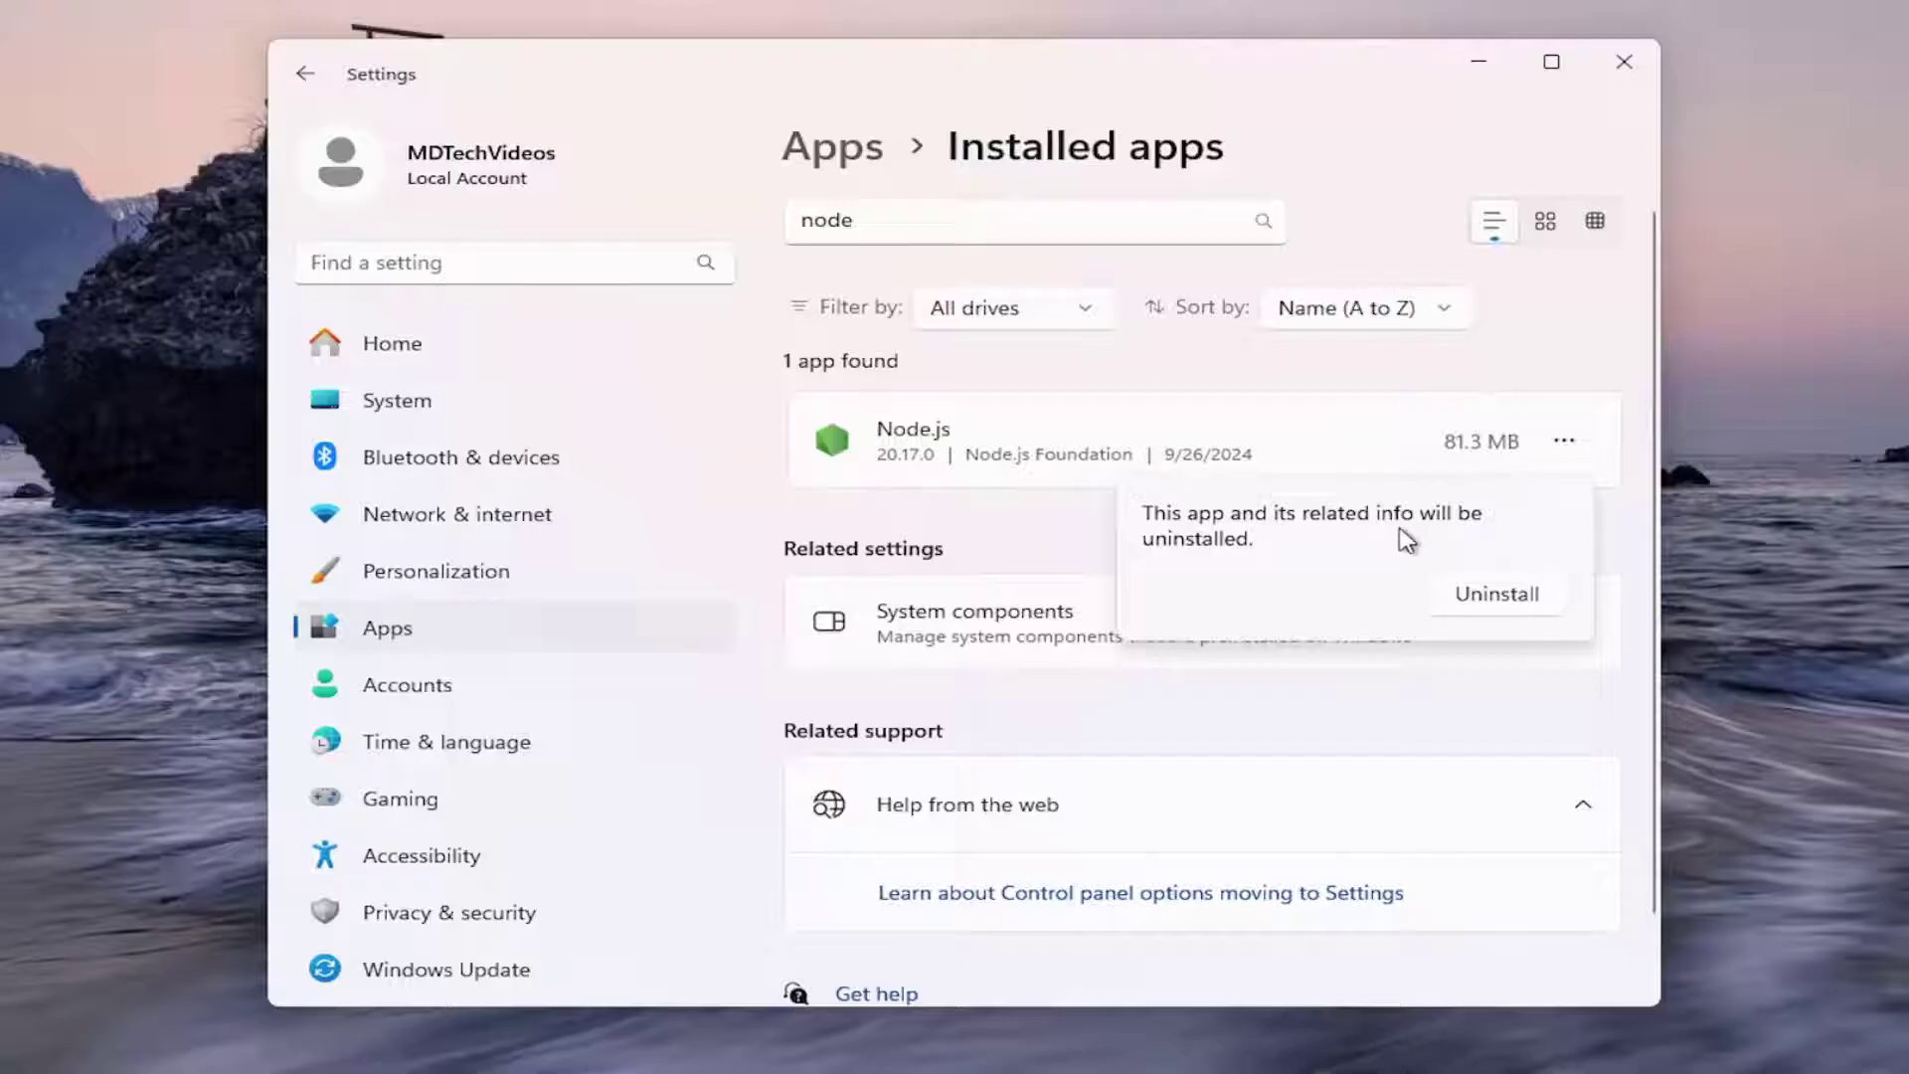
click(1496, 594)
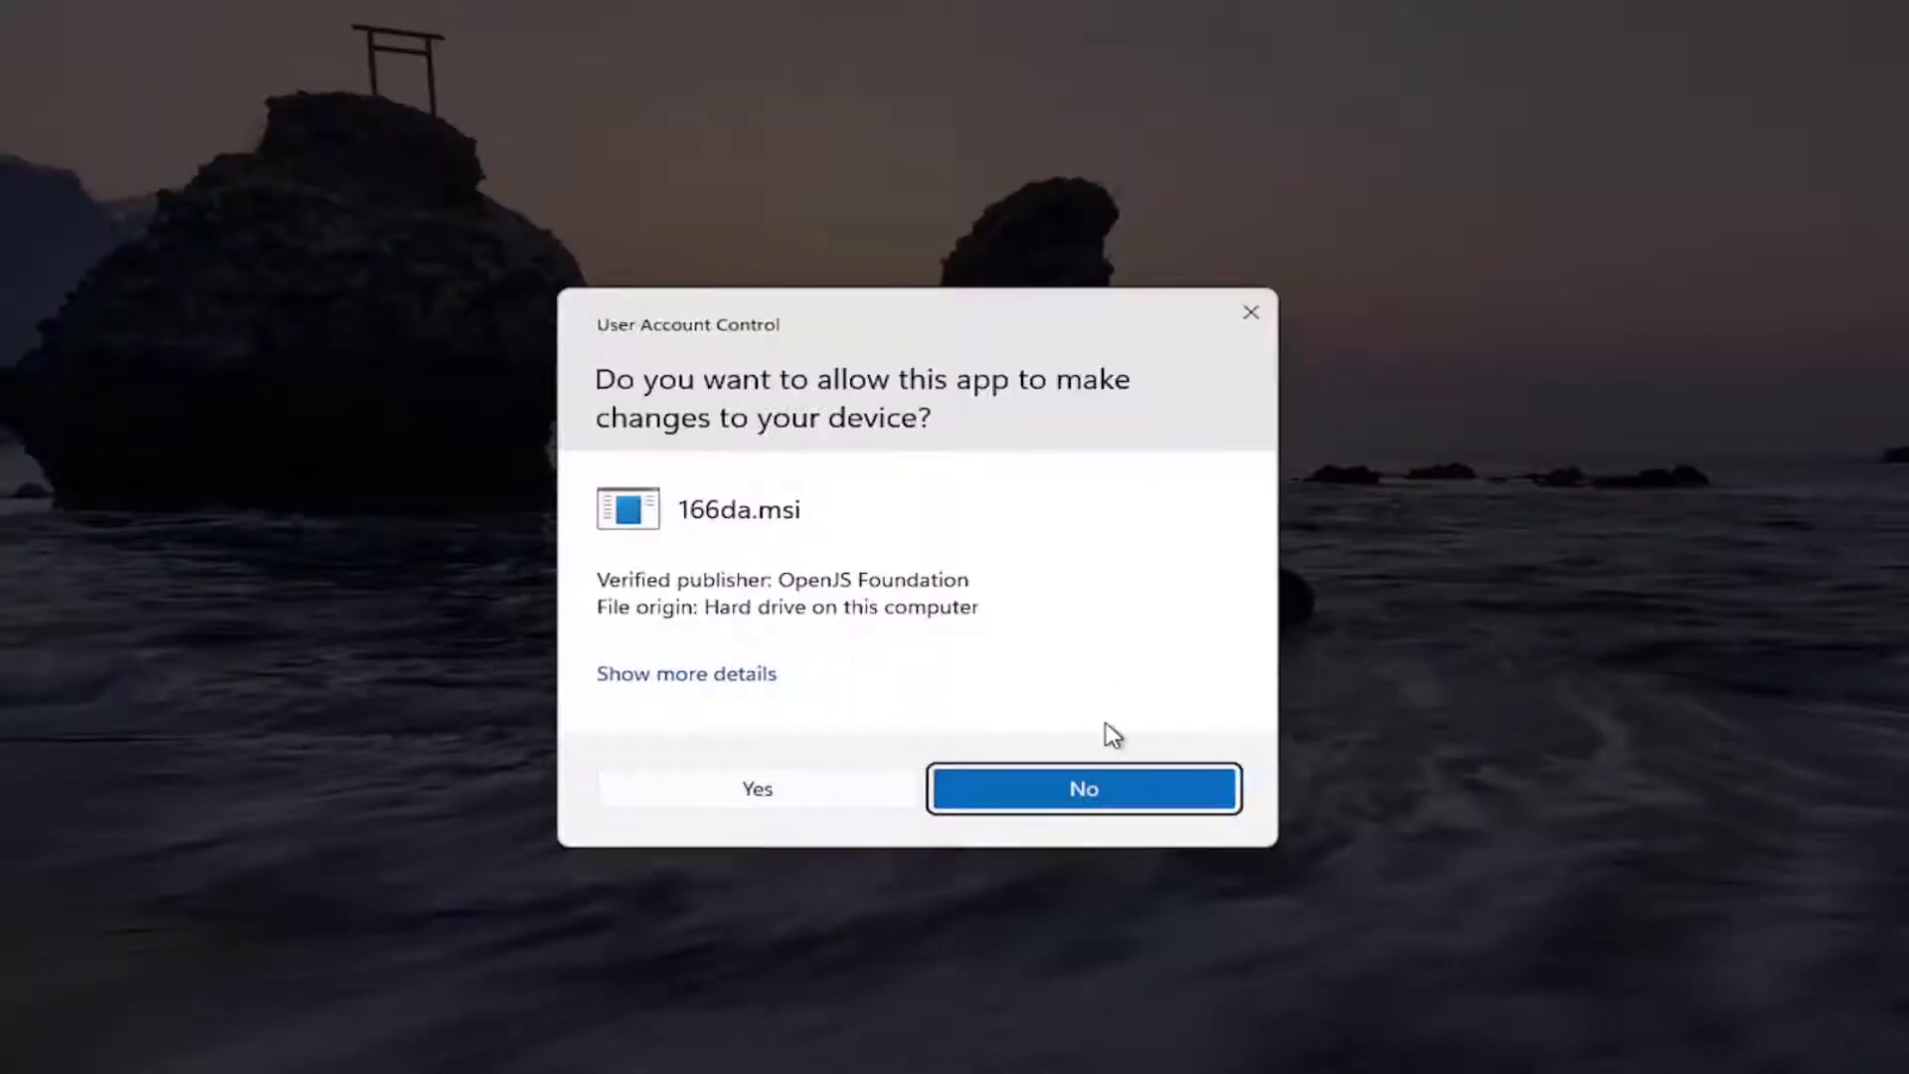
- Approve the Node.js uninstaller's User Account Control prompt, then close Settings
click(757, 788)
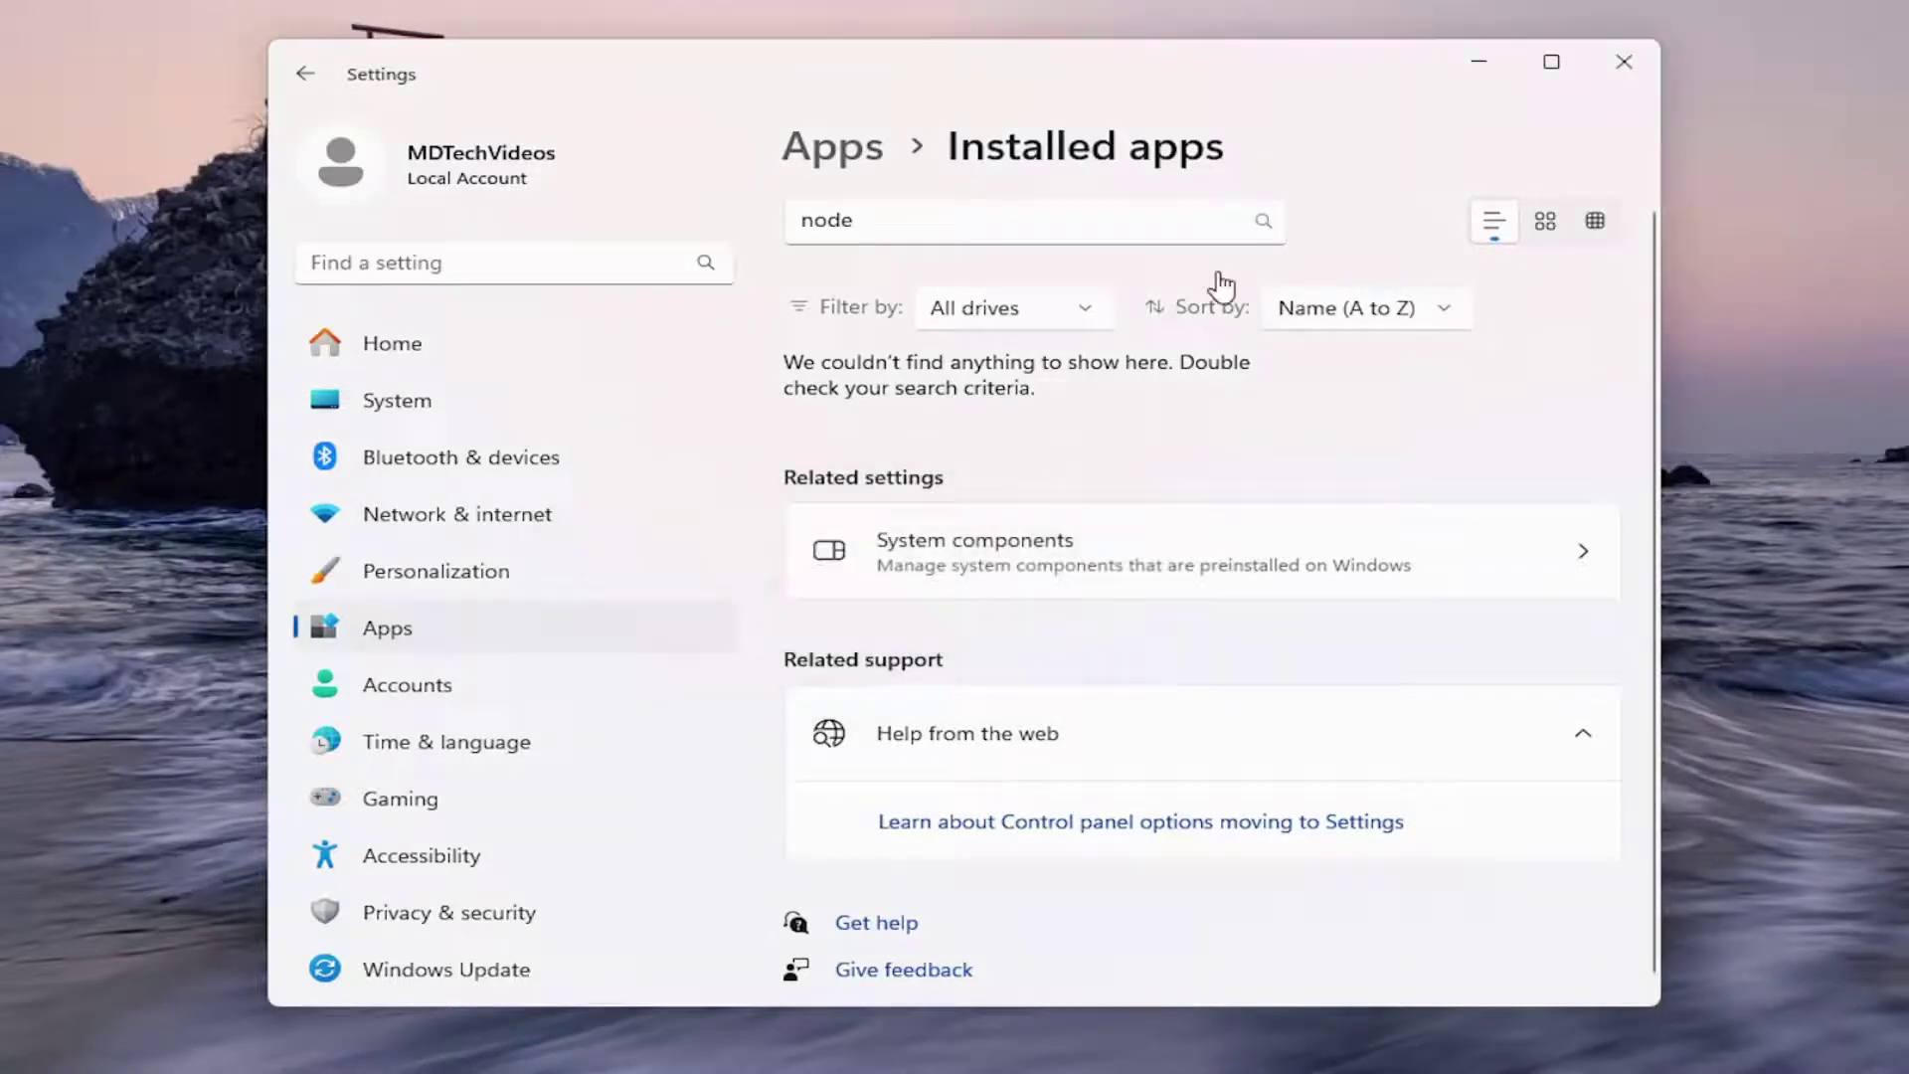
click(1603, 77)
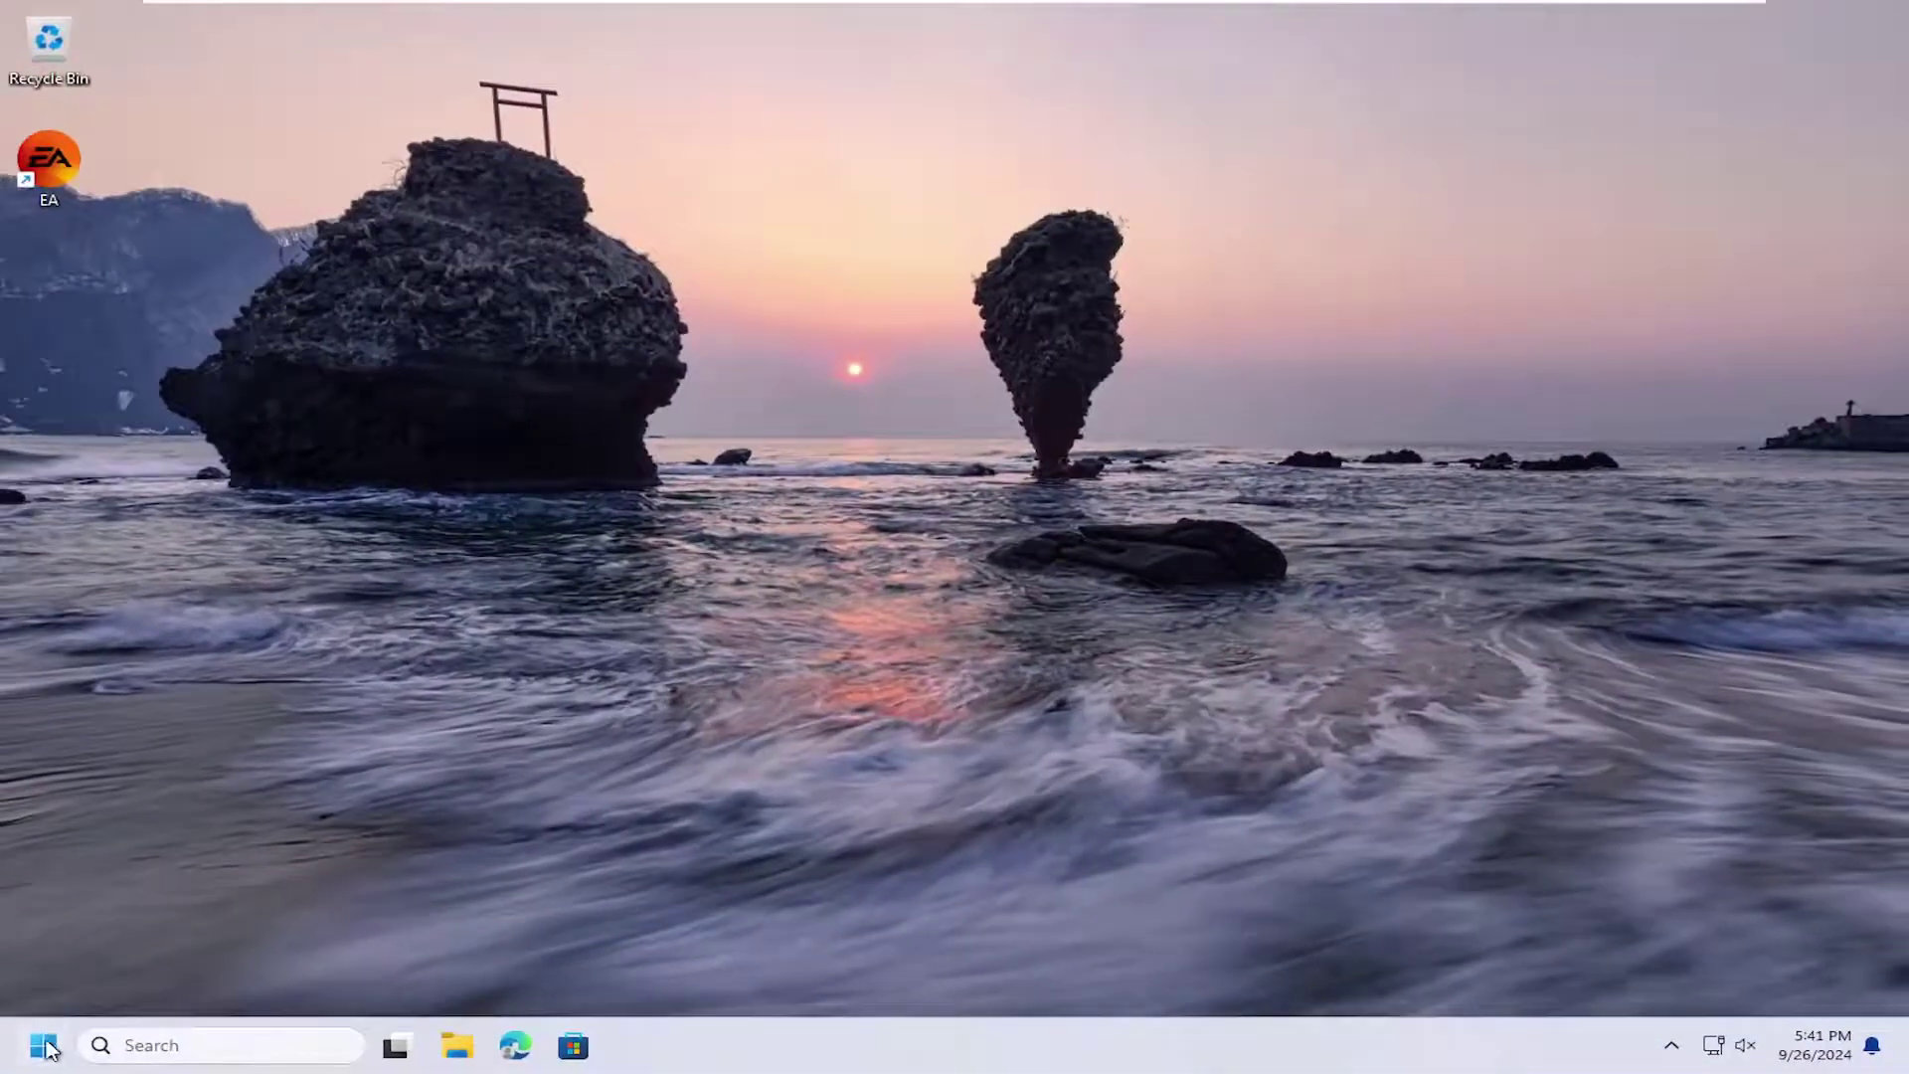
- Restart the computer from the Start button's right-click menu
right_click(43, 1044)
click(141, 943)
click(350, 955)
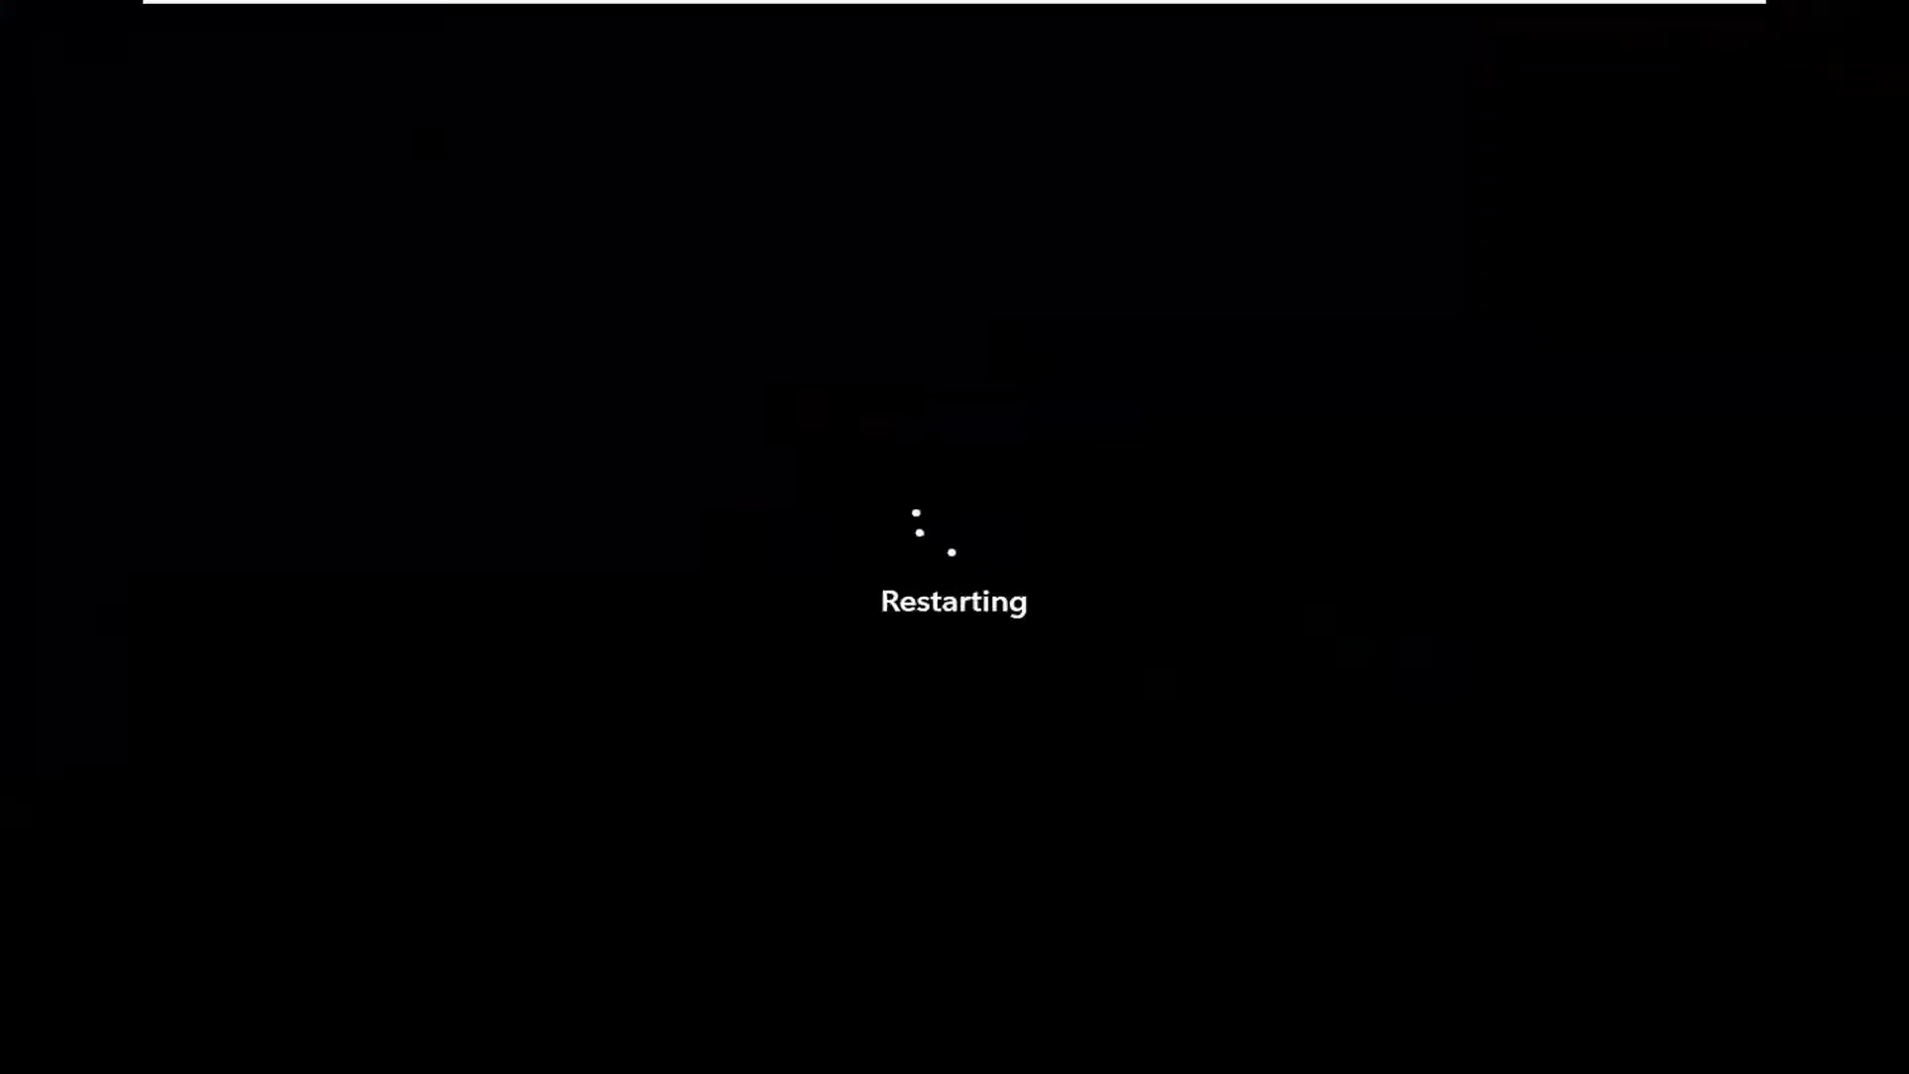